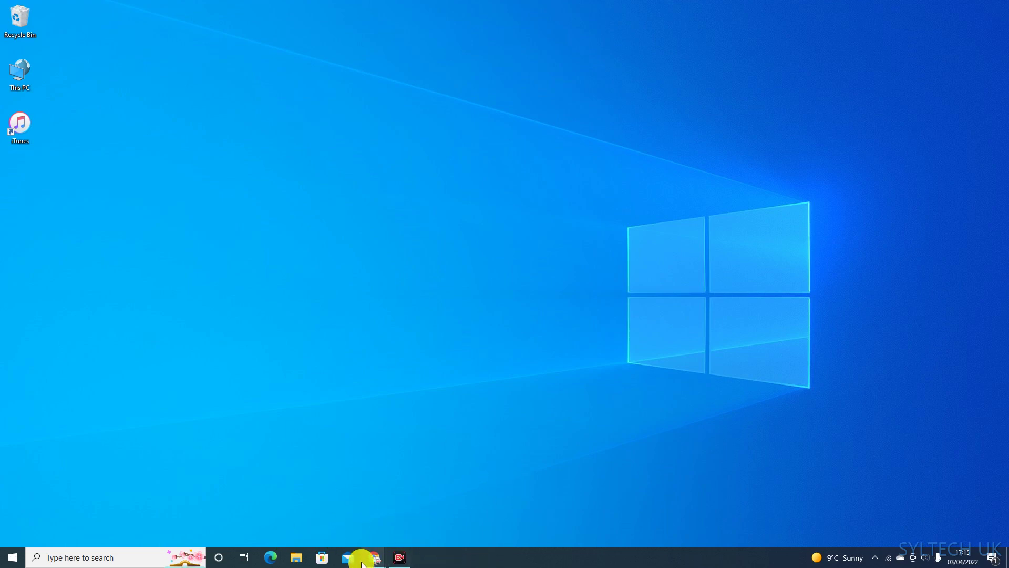
# Step: Restore the Seller Hub browser window and reload the Overview showing 1 order awaiting dispatch and £254.87 sales
pyautogui.moveTo(363, 563)
pyautogui.click(367, 506)
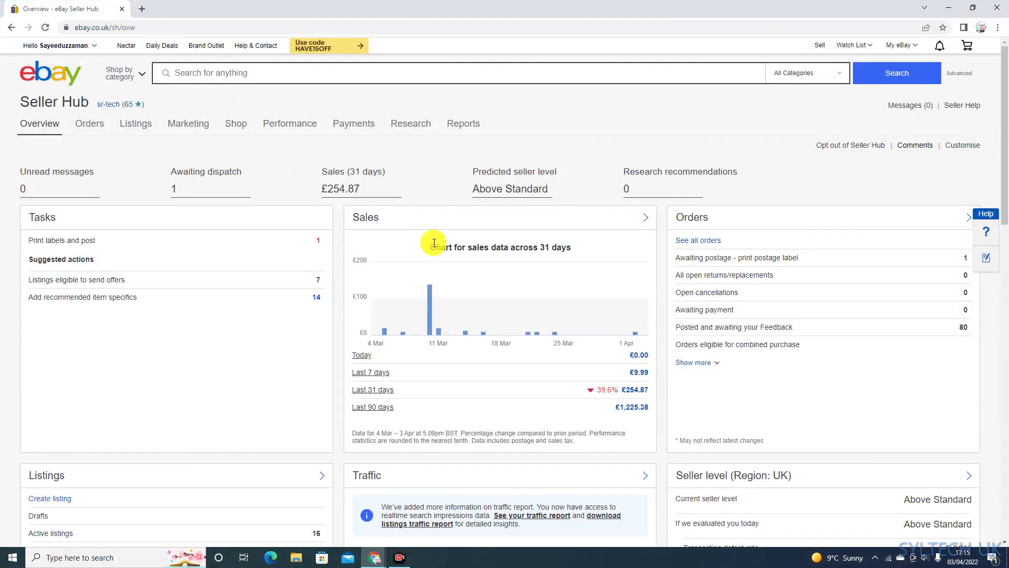
pyautogui.click(49, 125)
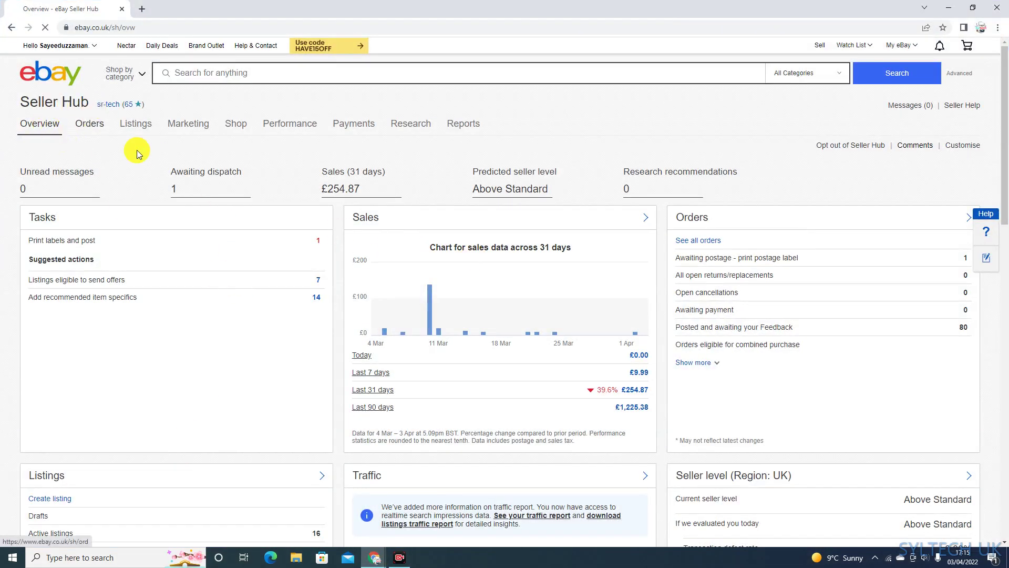
pyautogui.moveTo(106, 128)
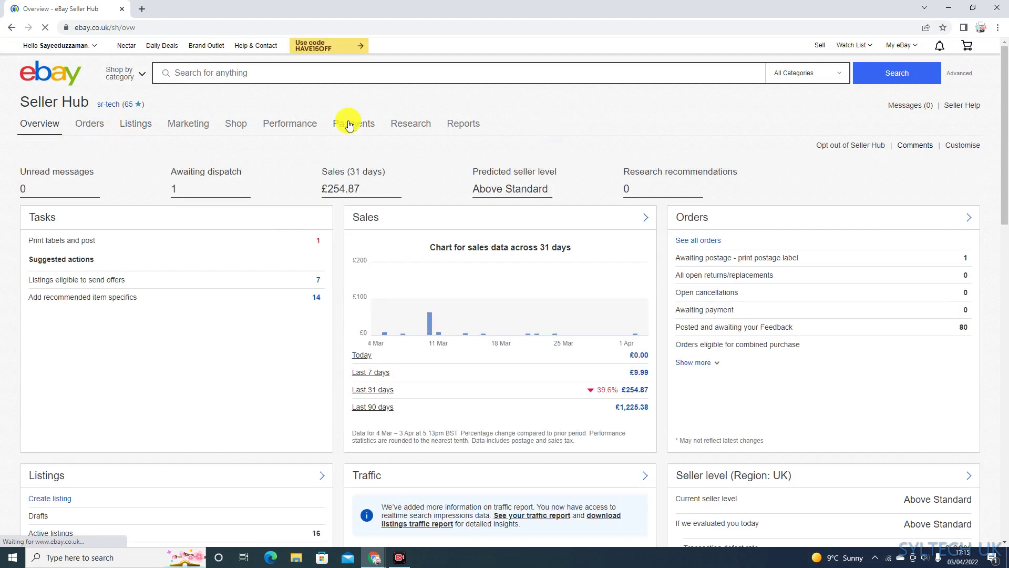
pyautogui.moveTo(900, 46)
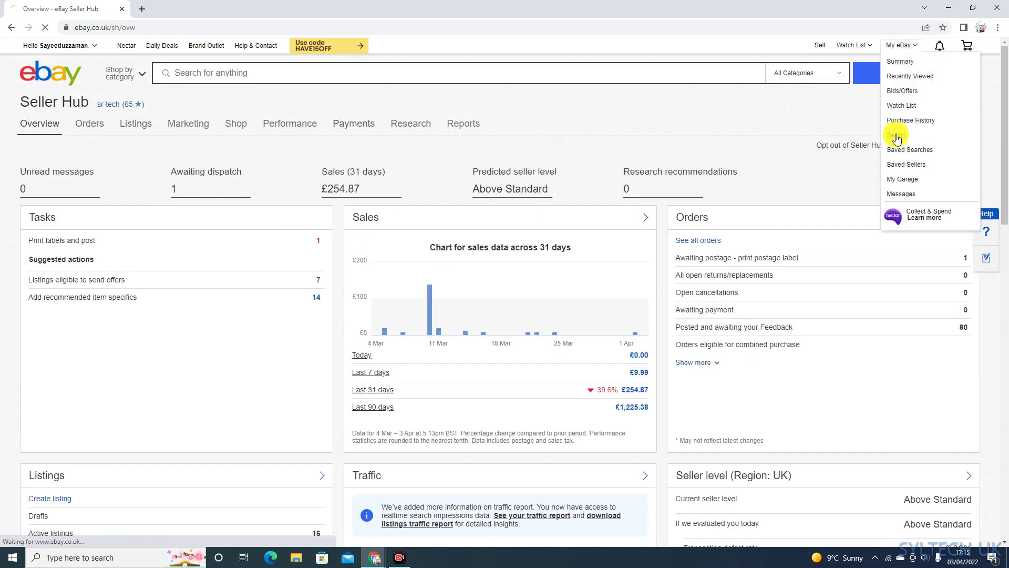
pyautogui.click(905, 134)
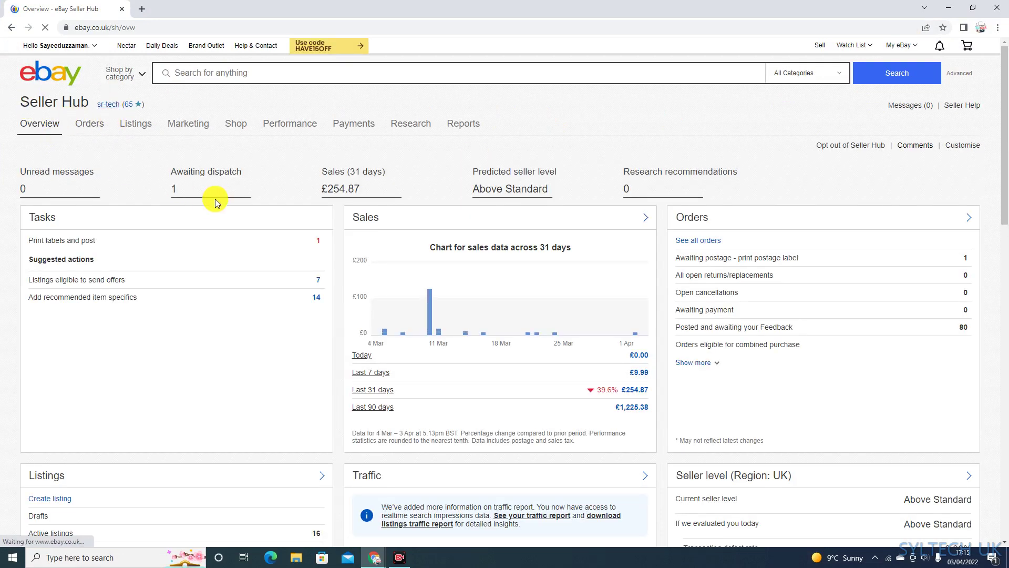
# Step: Search Google for 'ebay seller hub' in a new tab, open the Seller Hub result, and close the duplicate tab
pyautogui.click(144, 10)
pyautogui.click(128, 27)
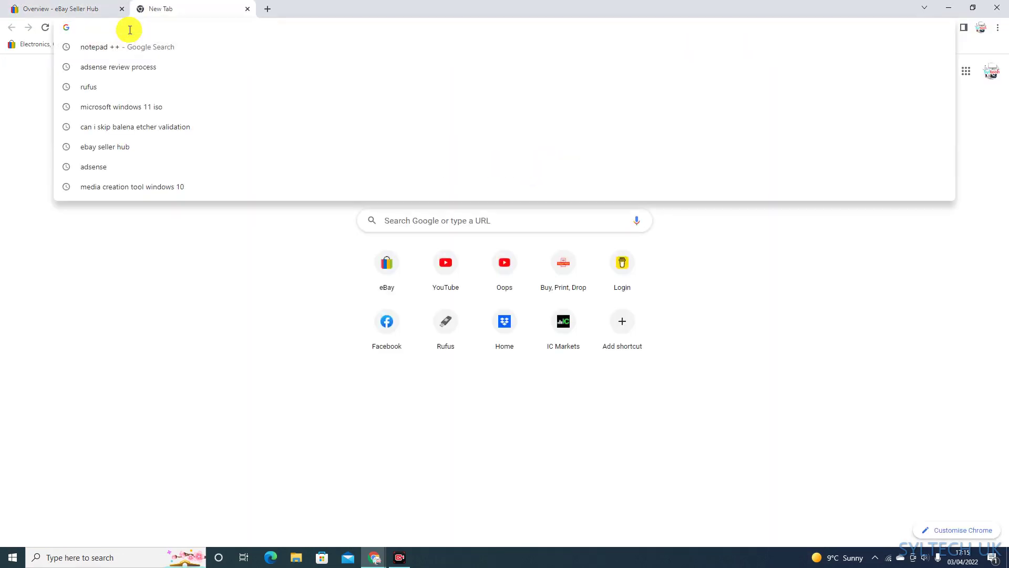
pyautogui.click(250, 10)
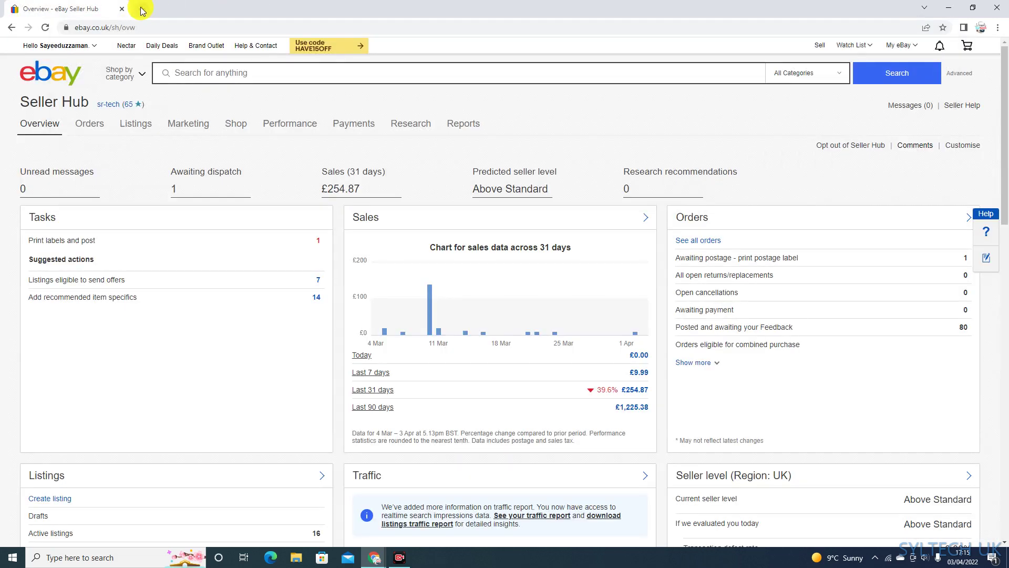
pyautogui.click(142, 10)
pyautogui.click(127, 26)
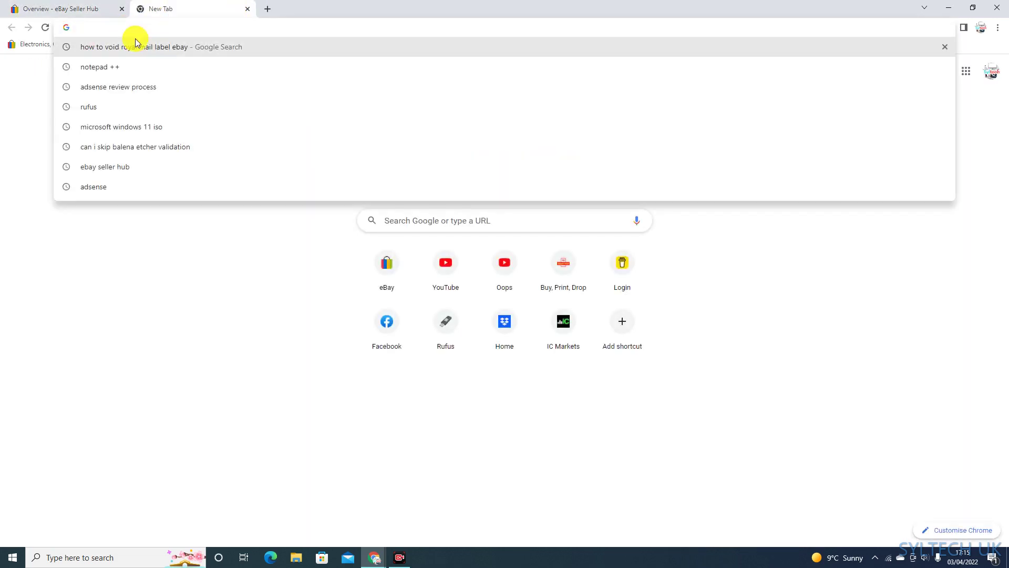
pyautogui.write('ebay ')
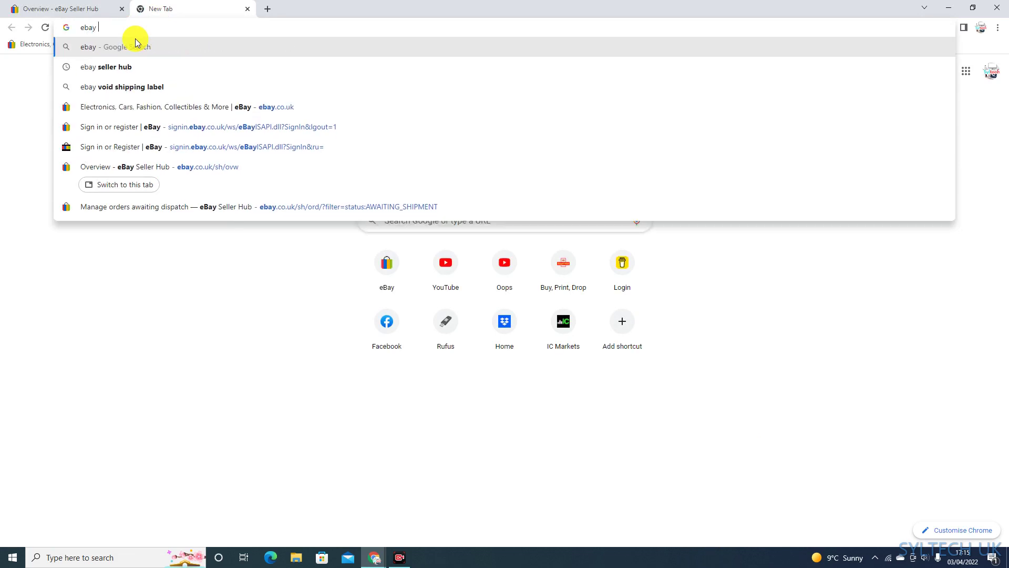
pyautogui.write('seller ')
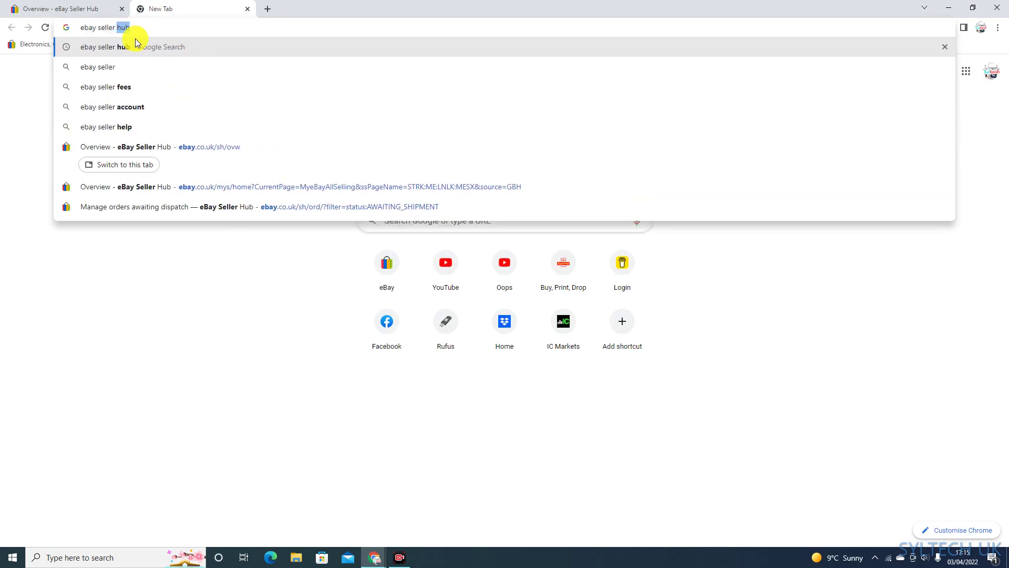
pyautogui.write('hub')
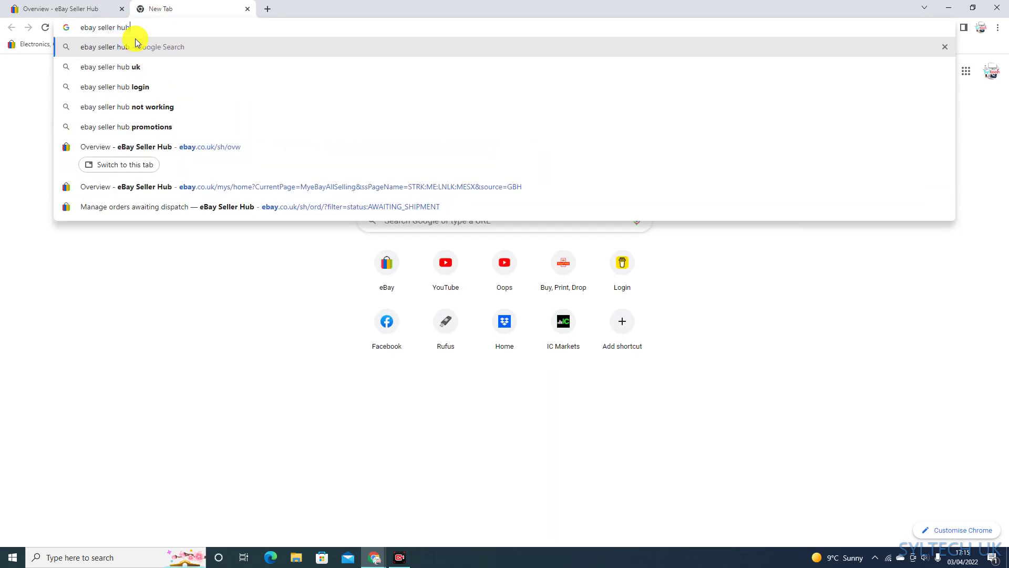
pyautogui.press('Return')
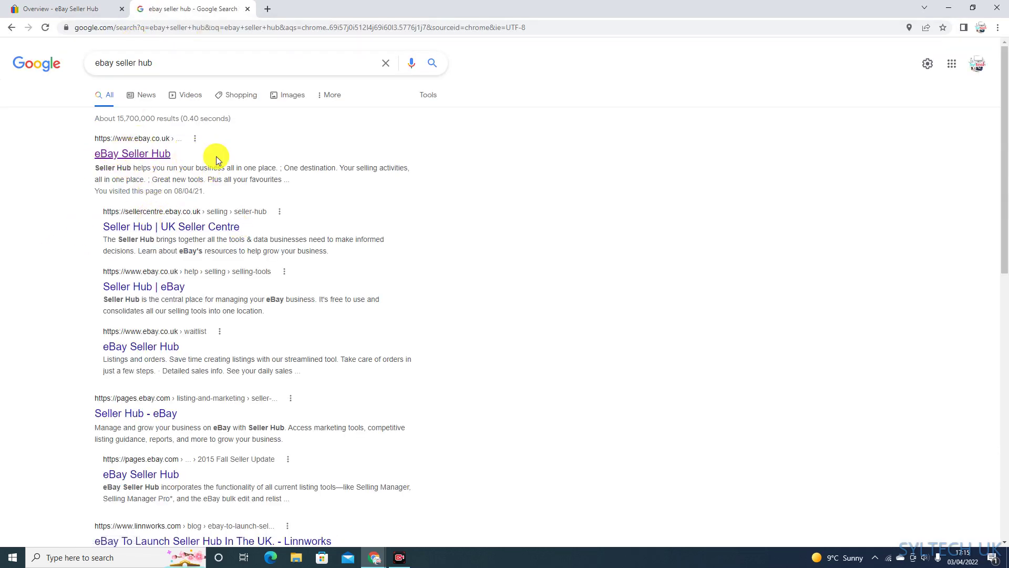
pyautogui.click(143, 161)
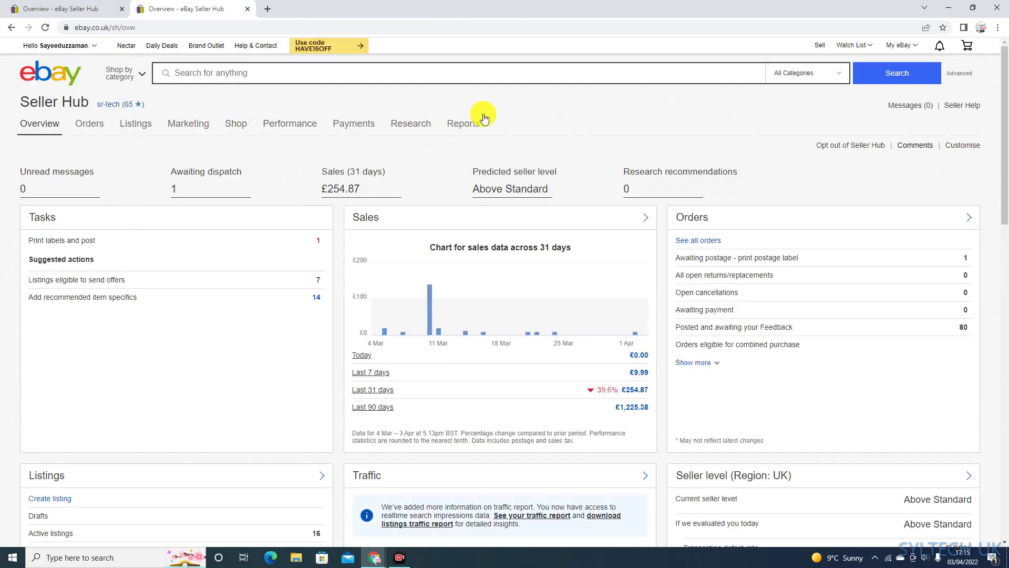
pyautogui.click(247, 9)
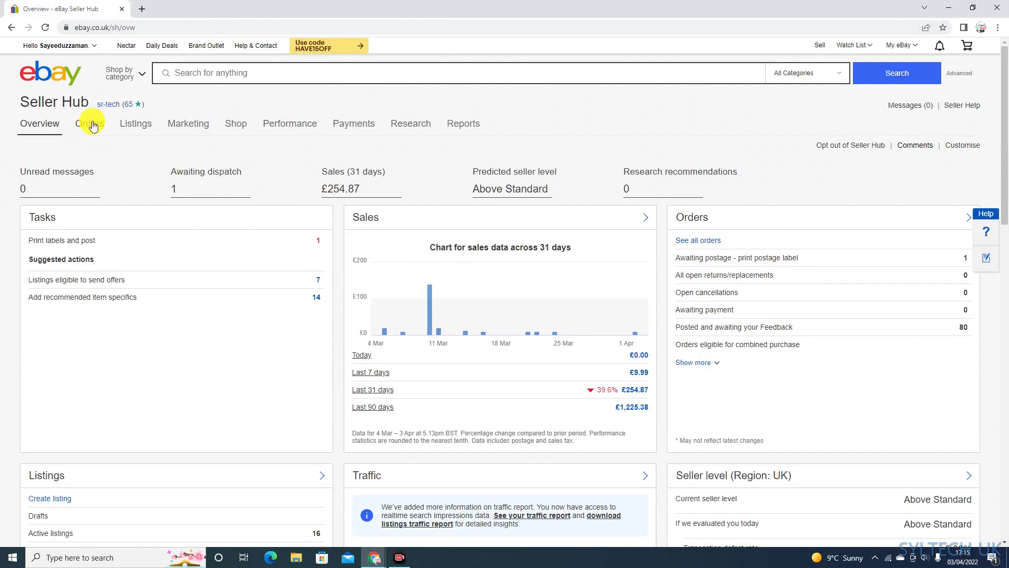
# Step: Open Orders > All orders and scroll the 85 orders totalling £1,684.32 from the last 90 days
pyautogui.moveTo(88, 123)
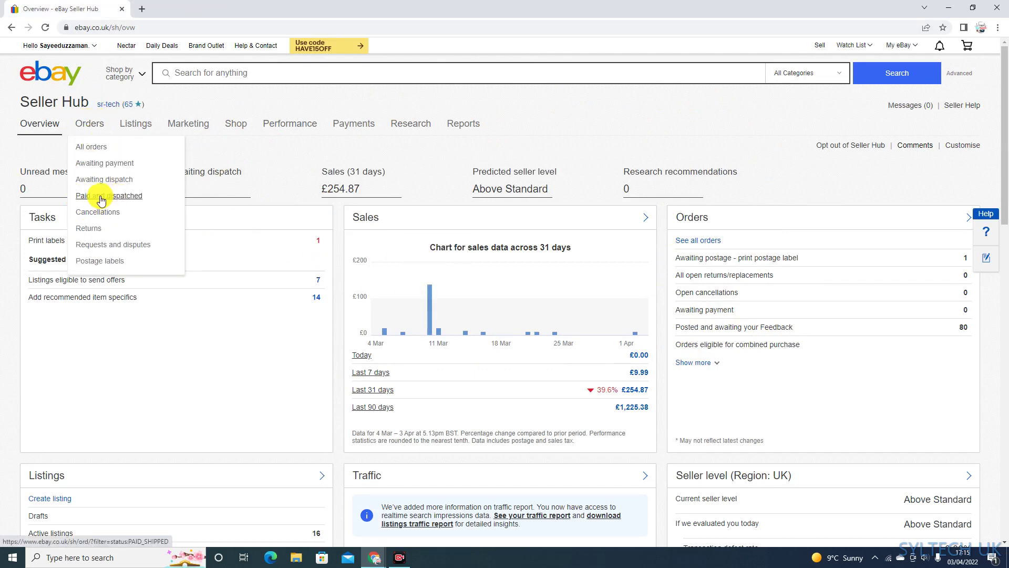
pyautogui.click(87, 147)
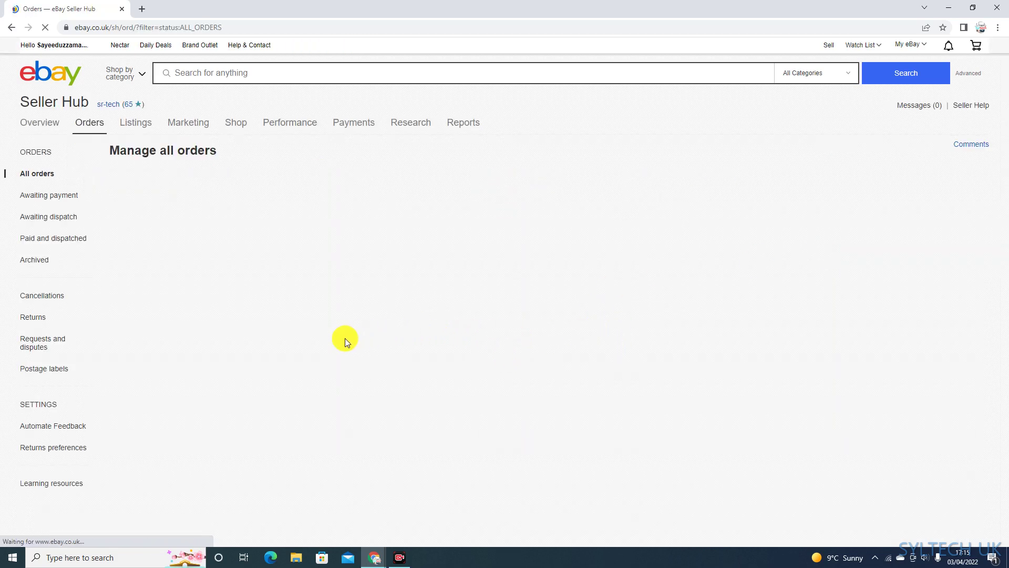
pyautogui.scroll(-1, 414, 291)
pyautogui.scroll(-1, 414, 291)
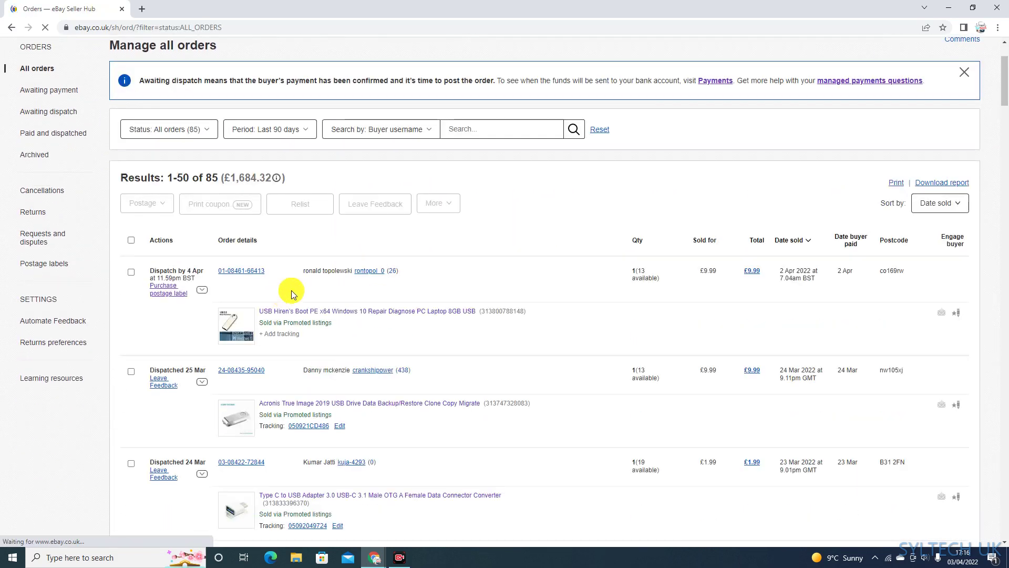
pyautogui.scroll(-1, 313, 269)
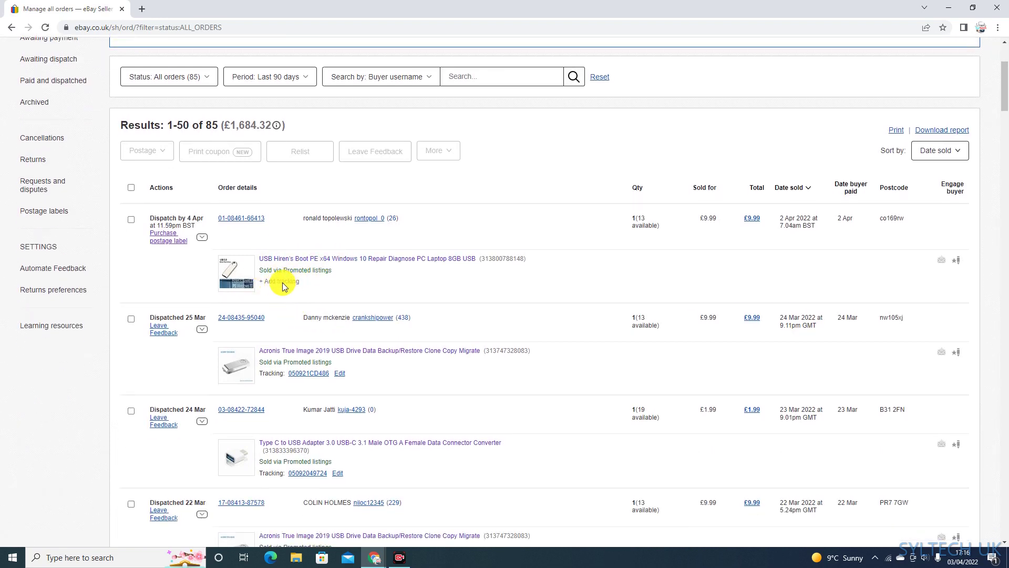
pyautogui.scroll(-2, 352, 182)
pyautogui.scroll(-2, 304, 362)
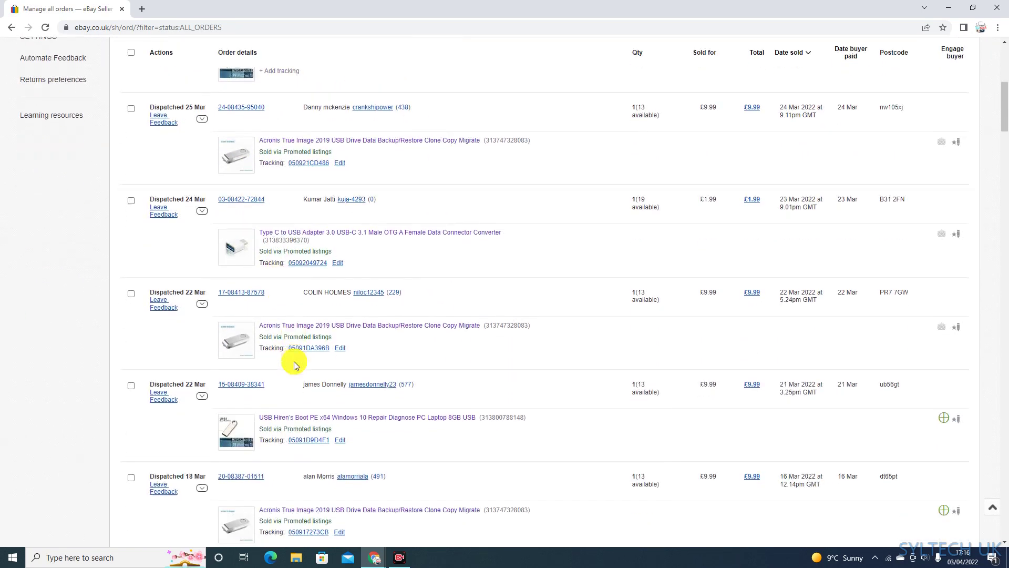
pyautogui.scroll(1, 234, 252)
pyautogui.scroll(-1, 199, 251)
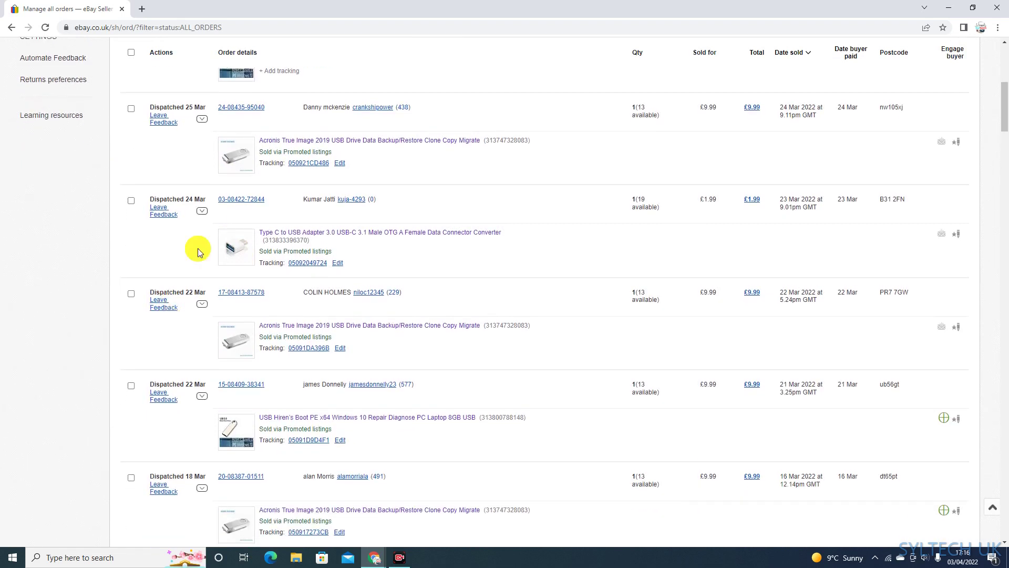
pyautogui.scroll(3, 243, 320)
pyautogui.scroll(-2, 254, 342)
pyautogui.scroll(1, 184, 262)
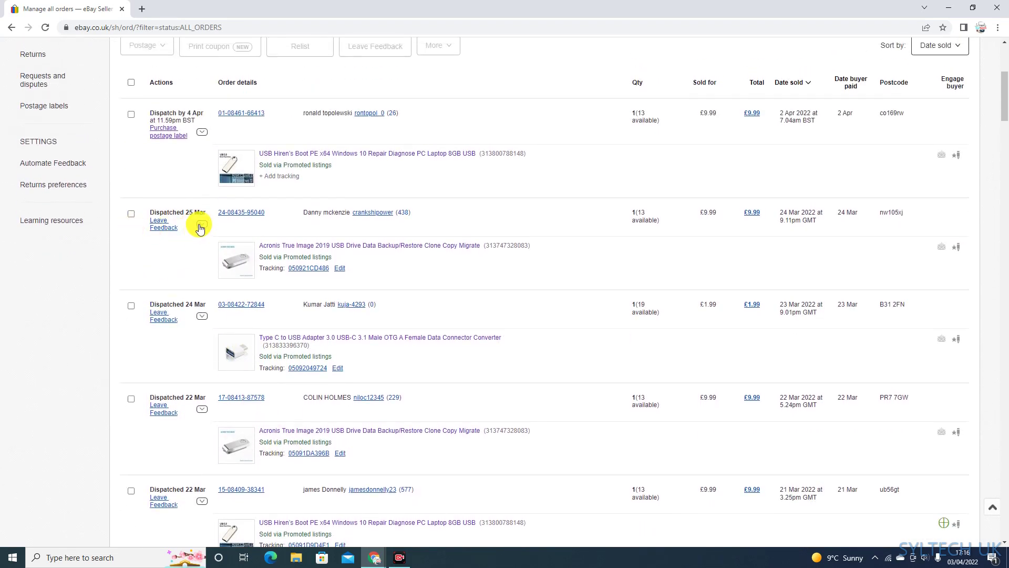
# Step: From the 25 Mar Acronis True Image order's options, go to the Postage labels page
pyautogui.click(202, 225)
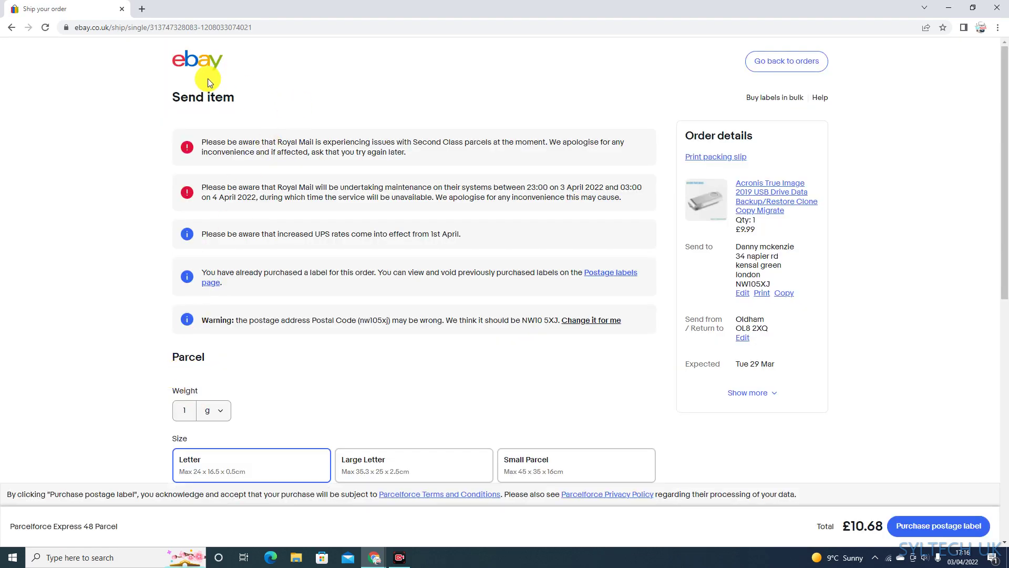
pyautogui.scroll(-8, 544, 248)
pyautogui.scroll(8, 547, 249)
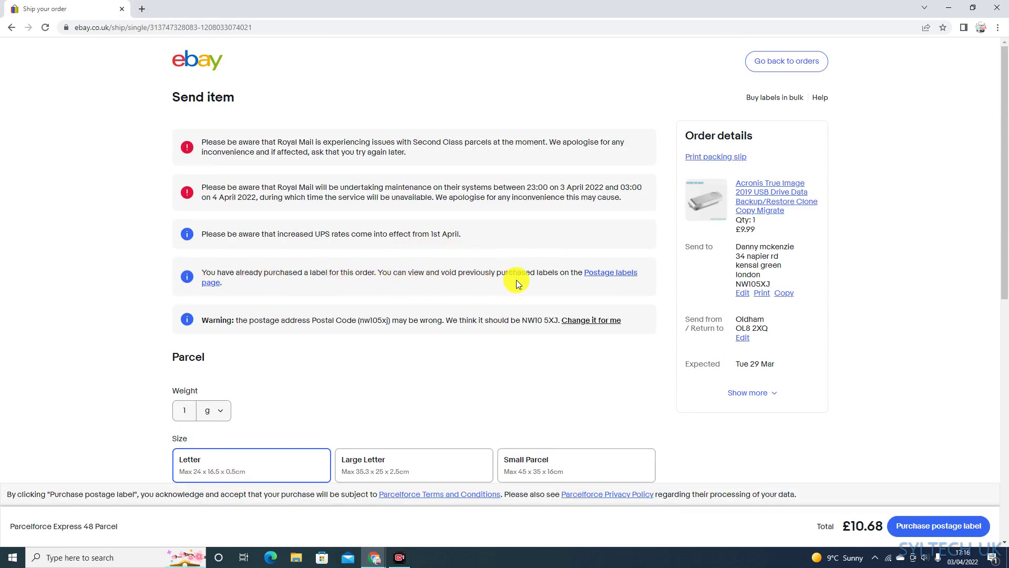
pyautogui.click(613, 273)
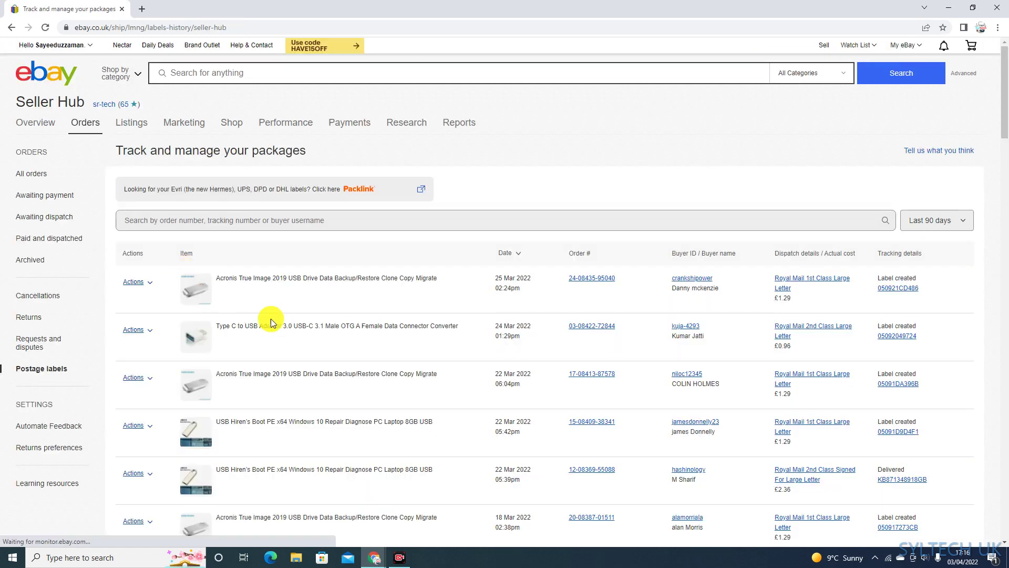
# Step: Scroll to the Type C to USB adapter label and show its reprint and void options
pyautogui.scroll(-1, 332, 262)
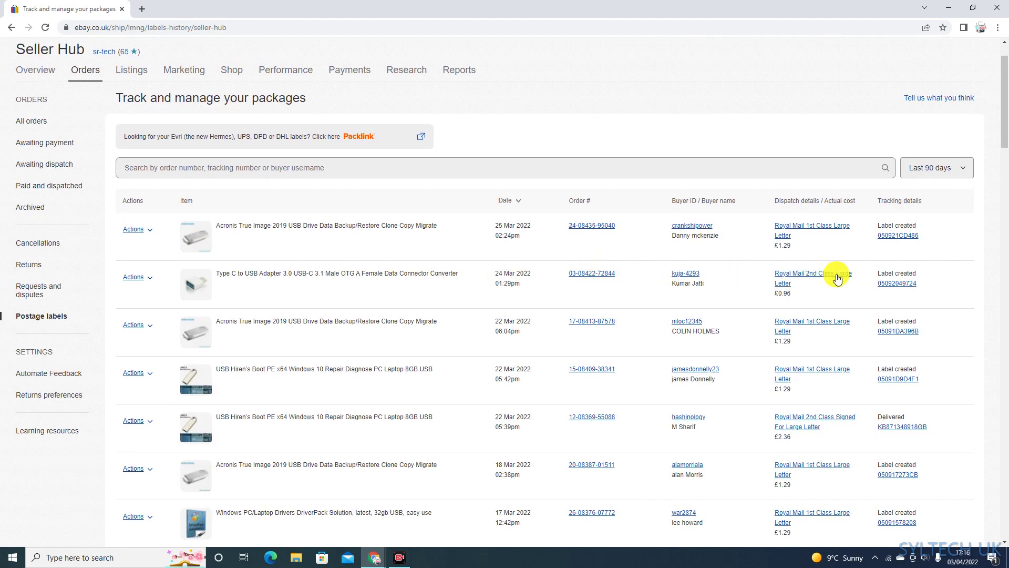
pyautogui.scroll(-1, 229, 310)
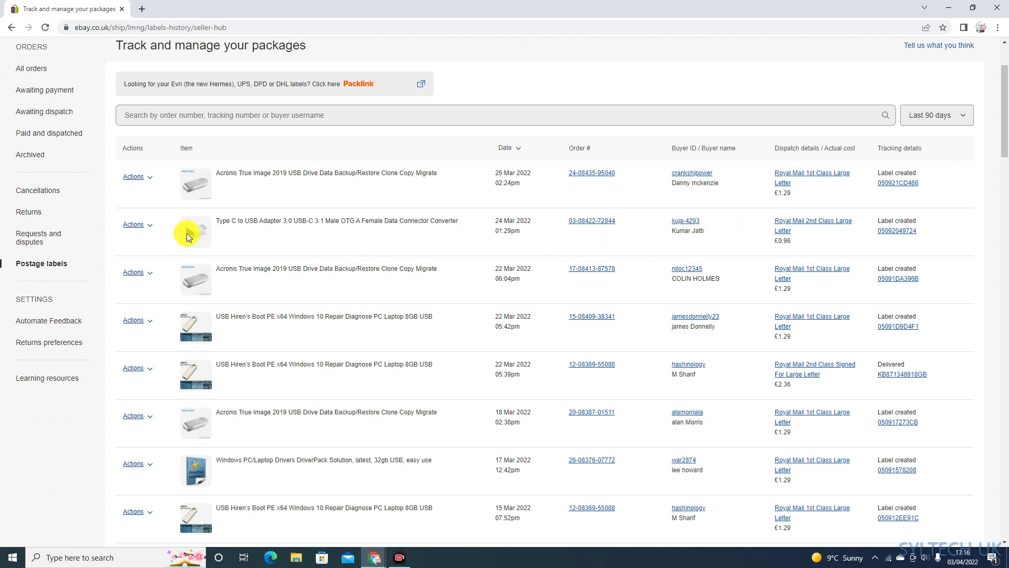
pyautogui.click(150, 226)
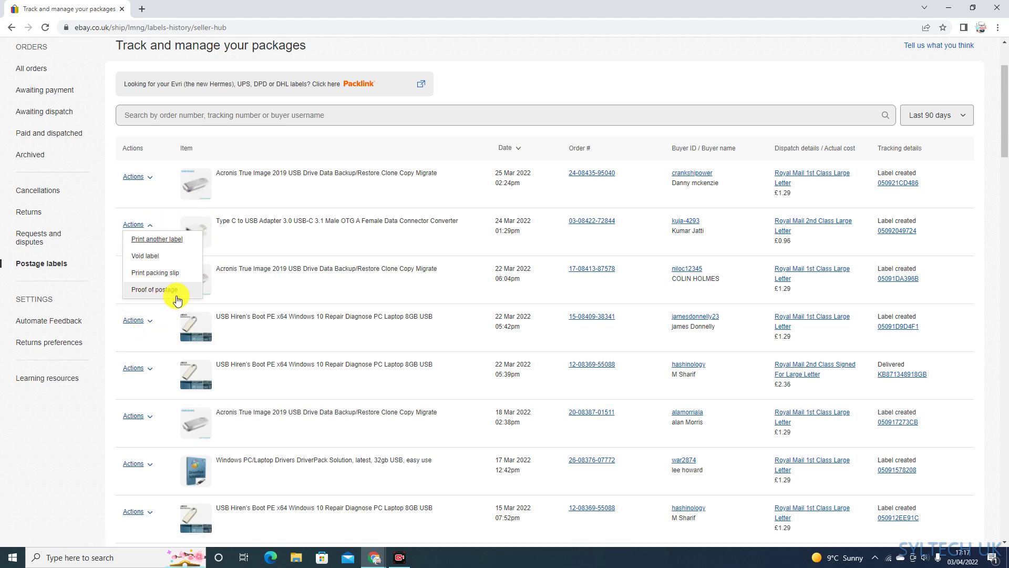
pyautogui.scroll(3, 157, 266)
pyautogui.scroll(-2, 153, 296)
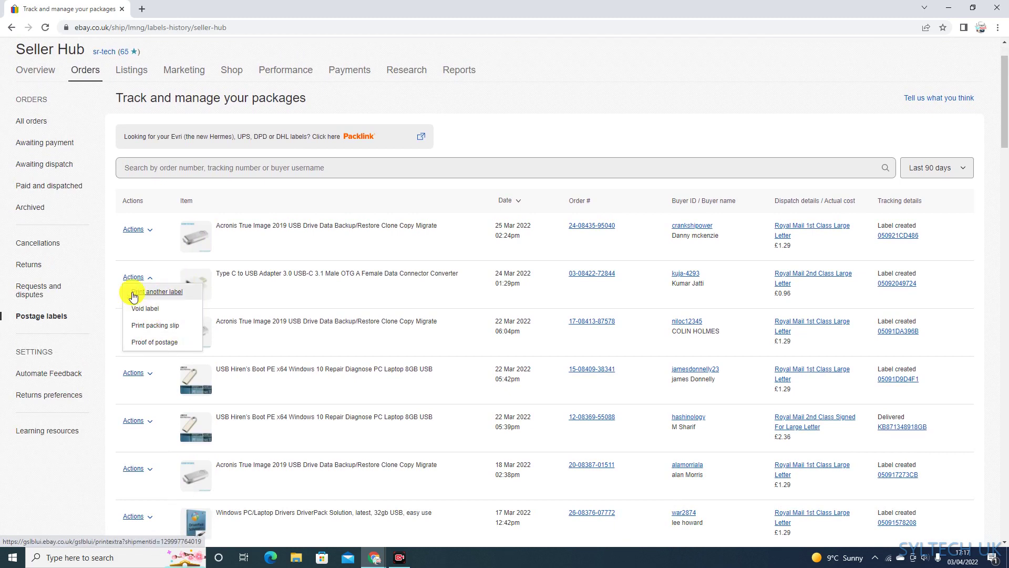
pyautogui.scroll(1, 187, 316)
pyautogui.scroll(-2, 198, 306)
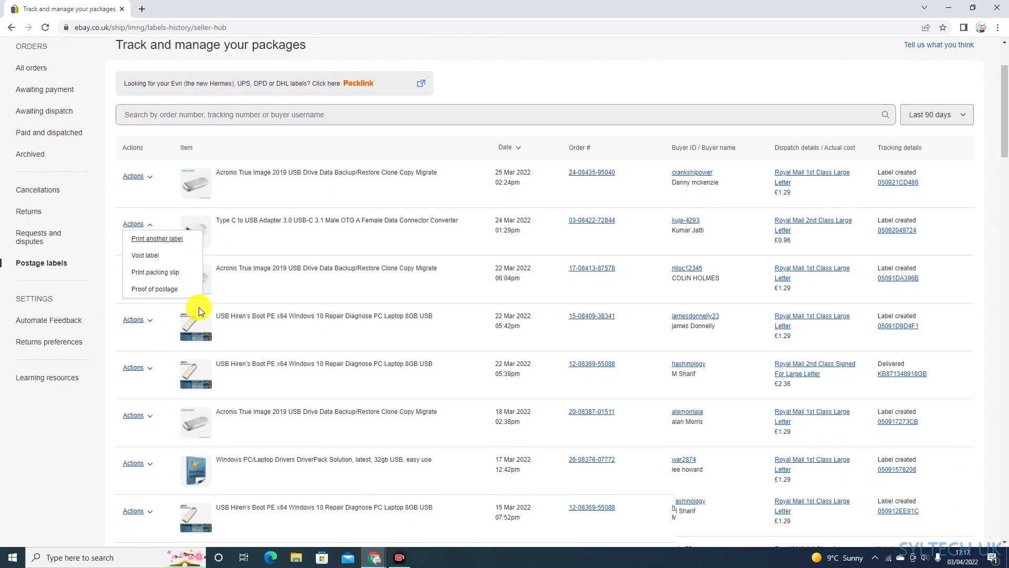
pyautogui.scroll(-2, 199, 307)
pyautogui.scroll(3, 140, 245)
pyautogui.scroll(1, 142, 342)
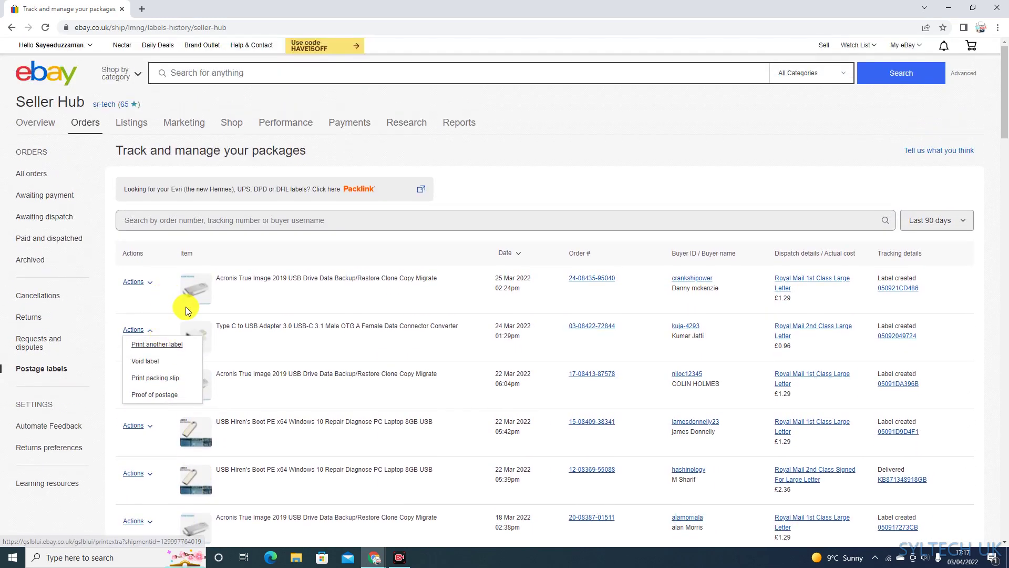
pyautogui.scroll(-2, 185, 307)
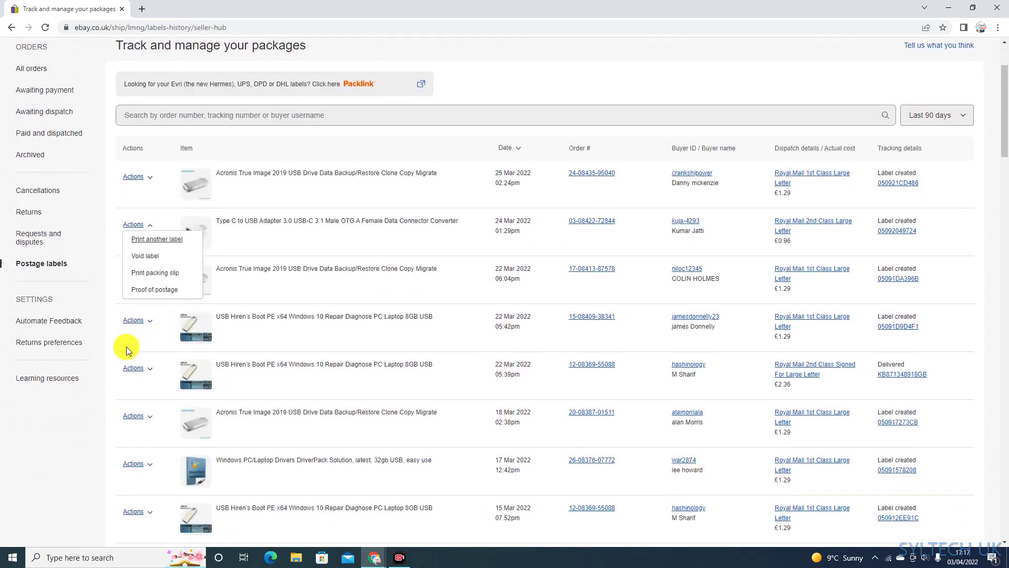
pyautogui.click(65, 466)
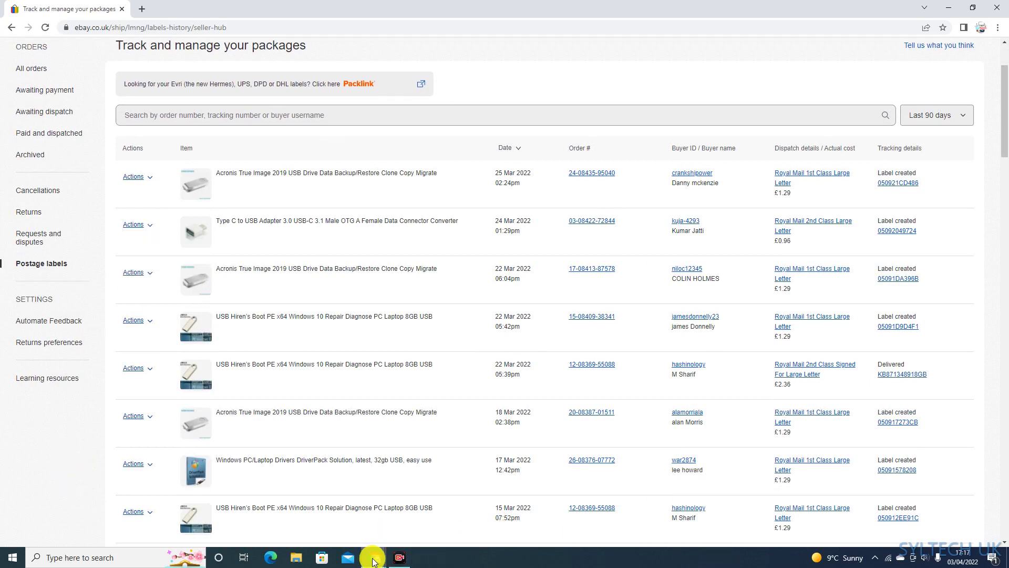